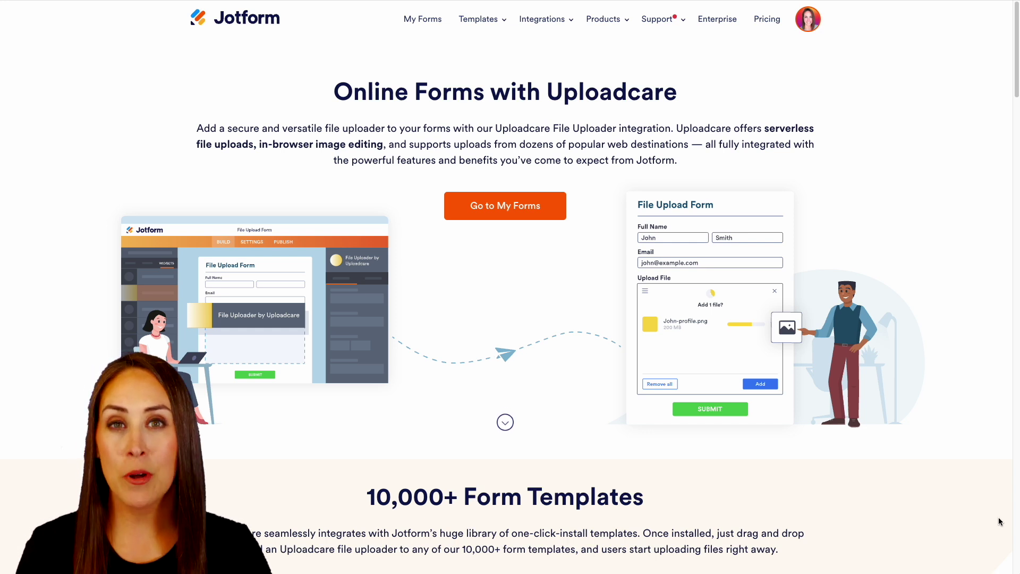
Step: Create a new blank form from scratch using the Classic Form layout
scroll(1000, 522, down, 7)
scroll(999, 521, down, 1)
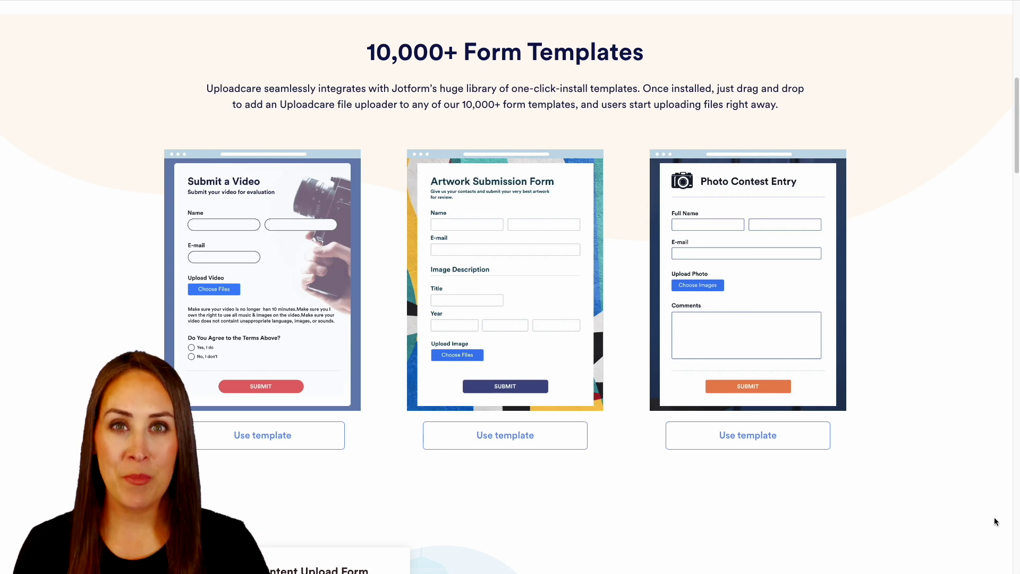
scroll(958, 515, up, 8)
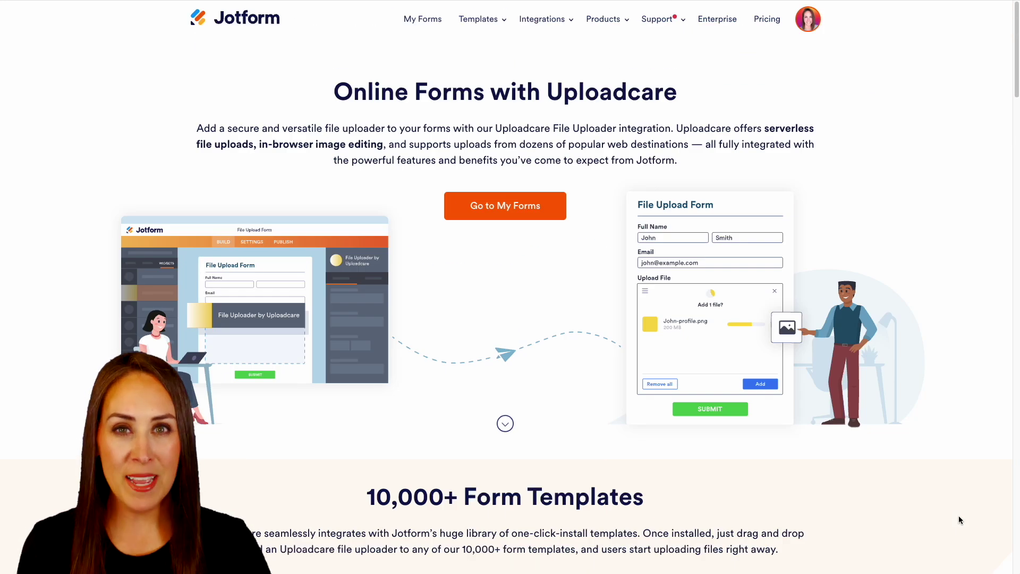
click(427, 24)
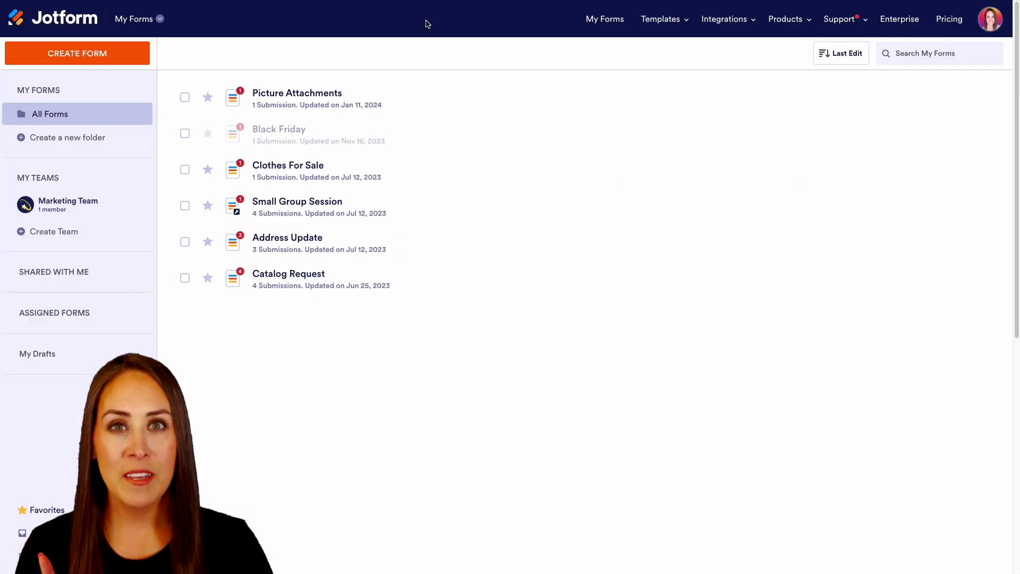
click(77, 53)
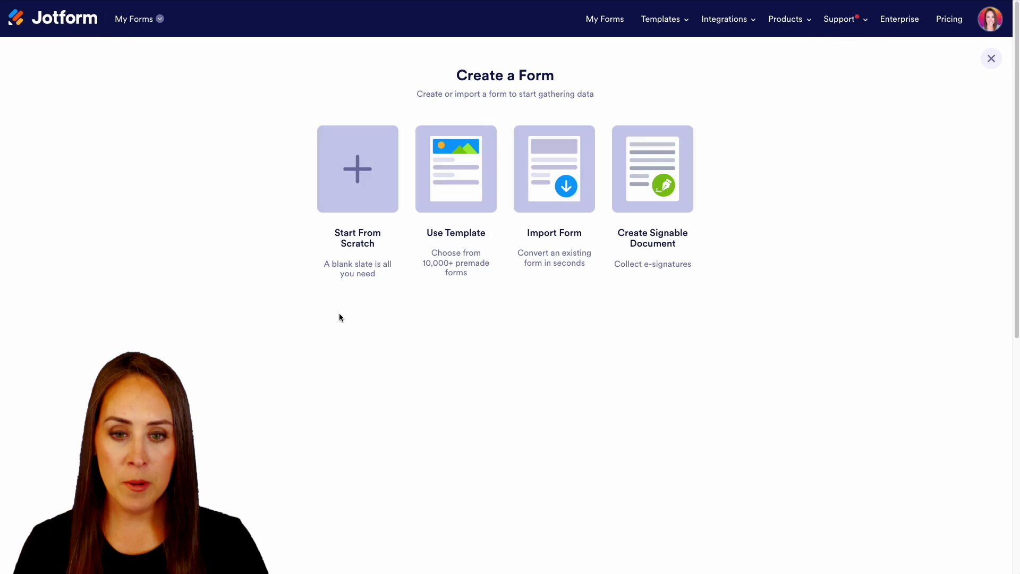
click(388, 195)
click(446, 203)
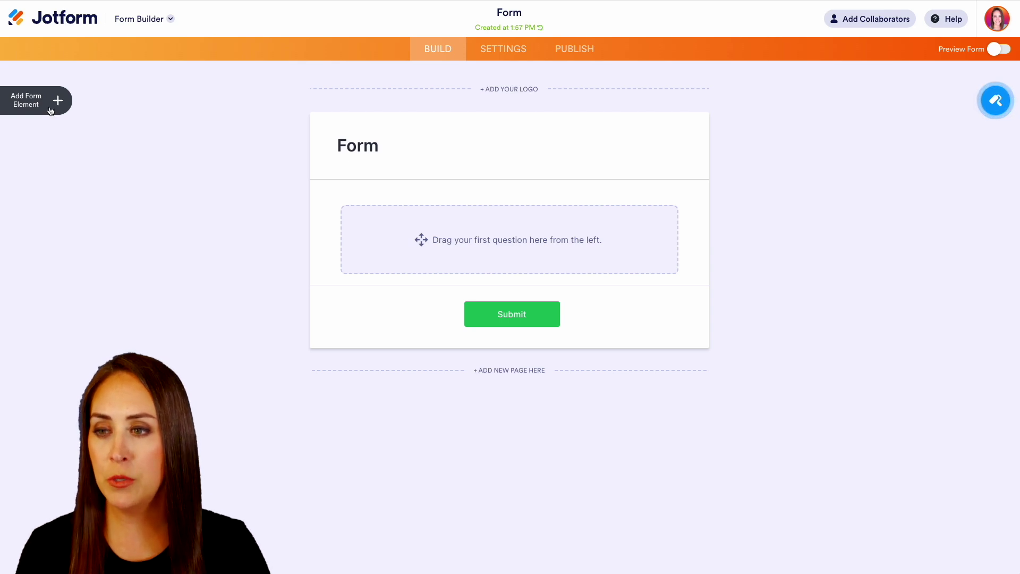
Step: Add a Full Name field and an Email field to the form
click(51, 110)
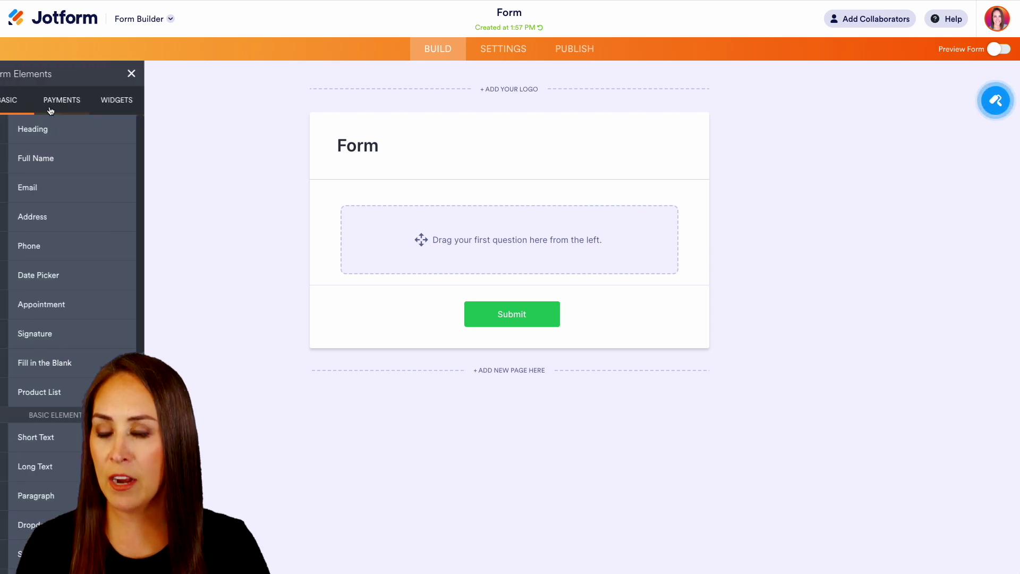
click(57, 169)
click(58, 189)
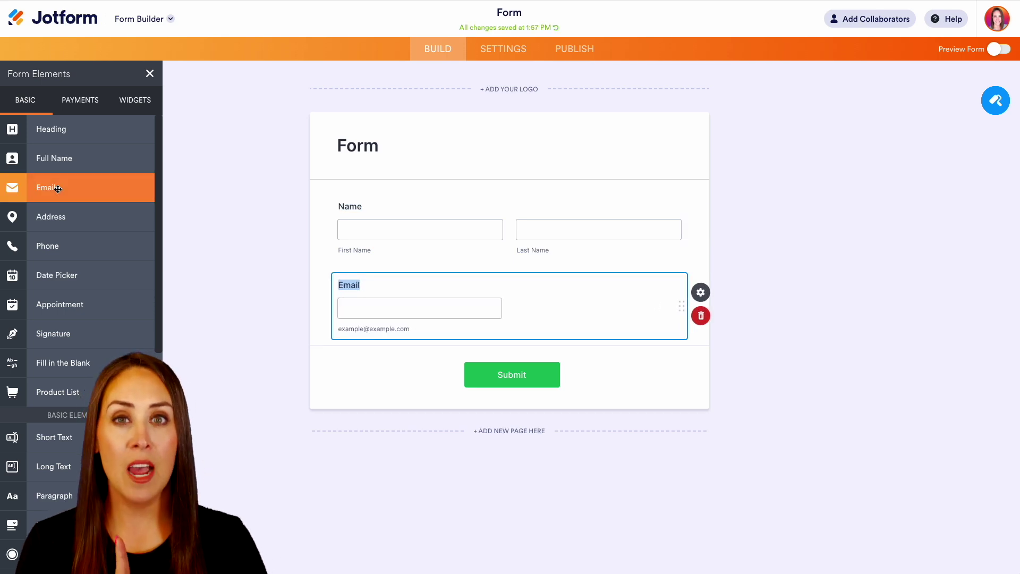
Step: Find the Uploadcare integration by searching 'uplo' and add it to the form
click(512, 54)
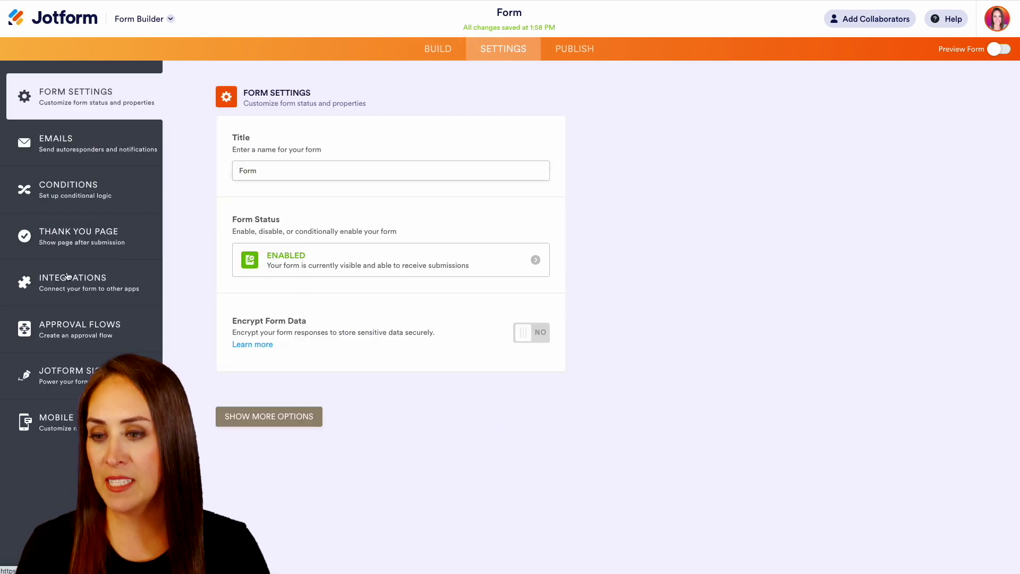
click(65, 277)
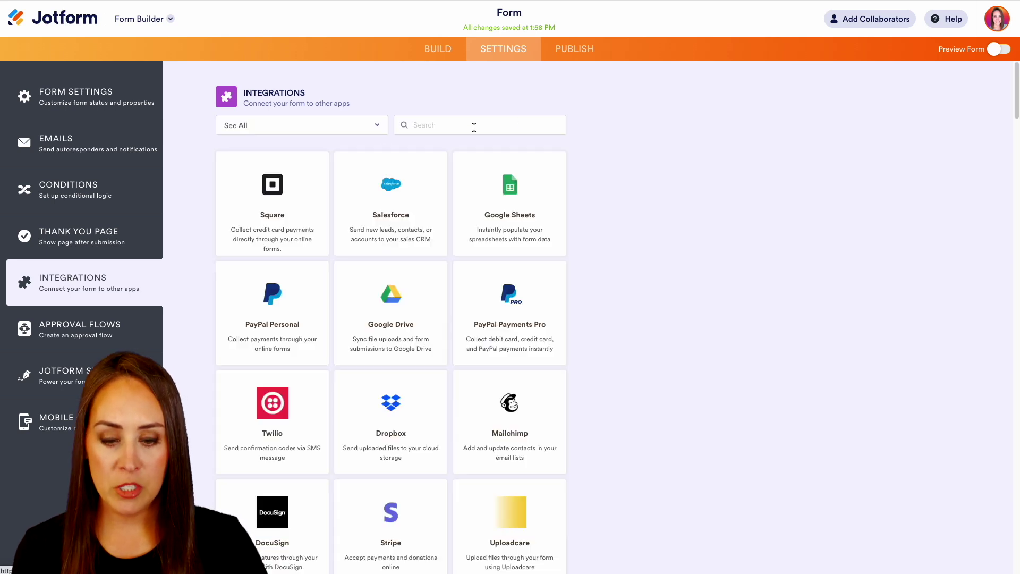
click(474, 127)
text(uplo)
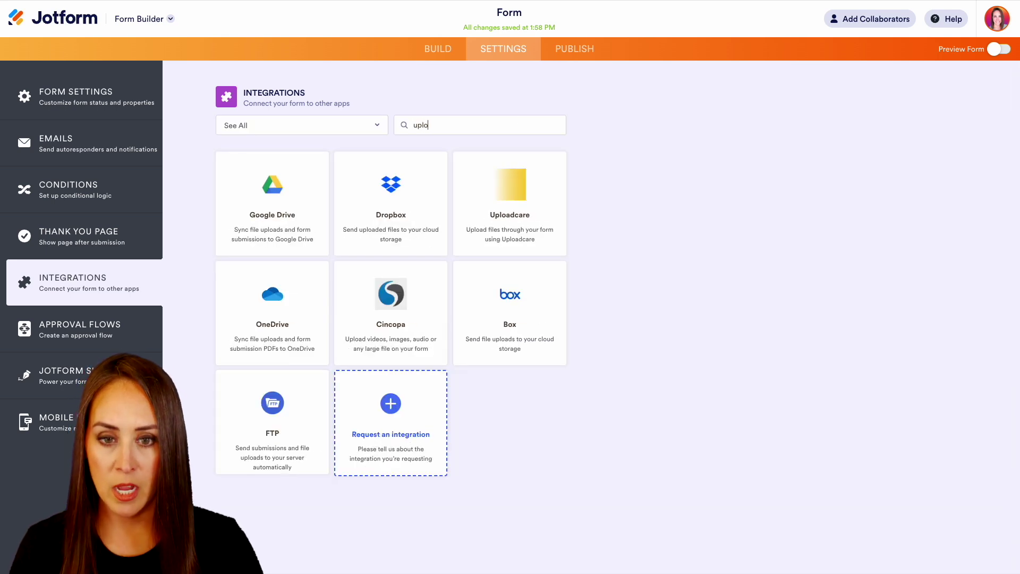
click(531, 215)
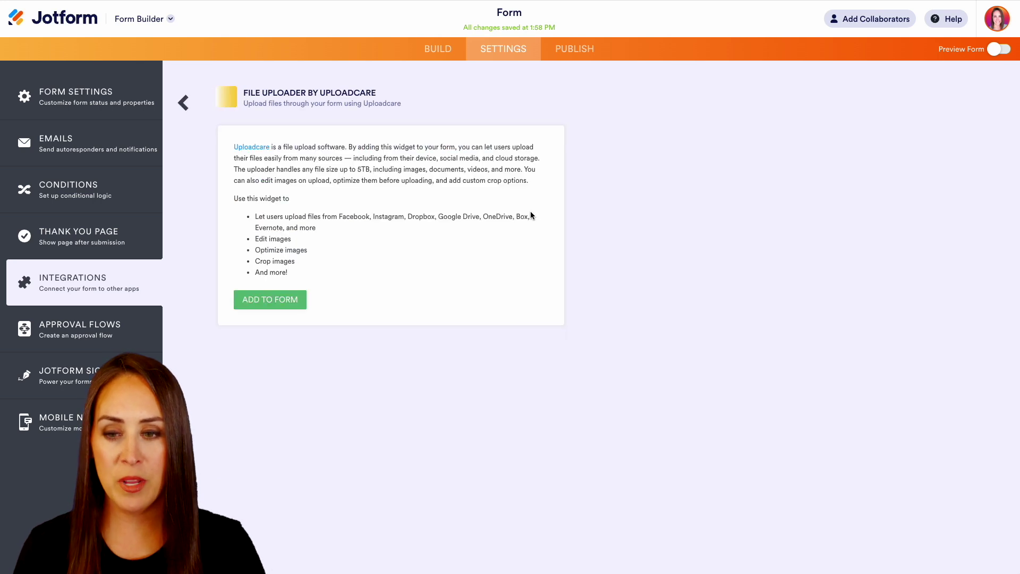
click(268, 300)
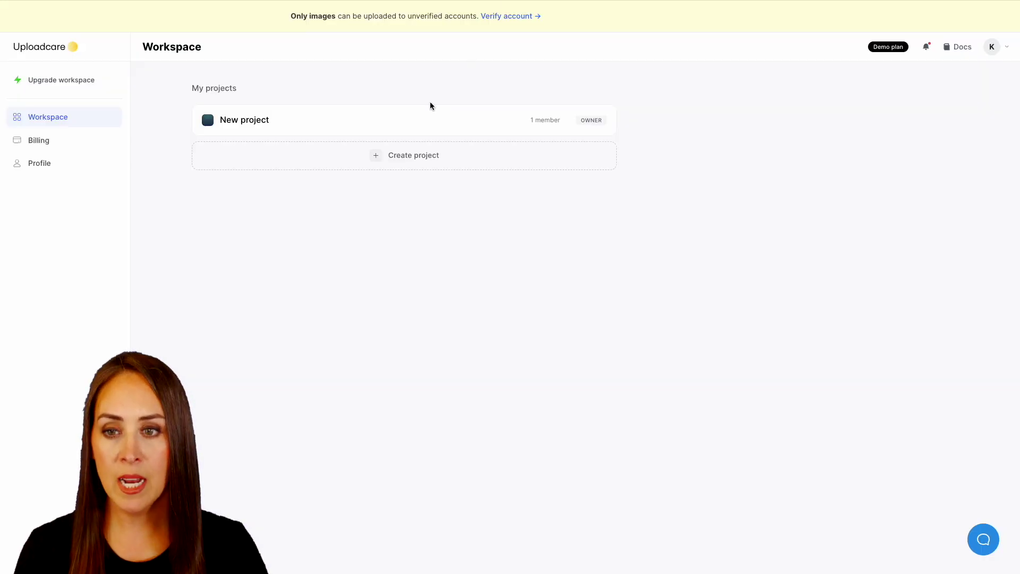
Step: Copy the public key from the New project's API keys page in Uploadcare
click(244, 125)
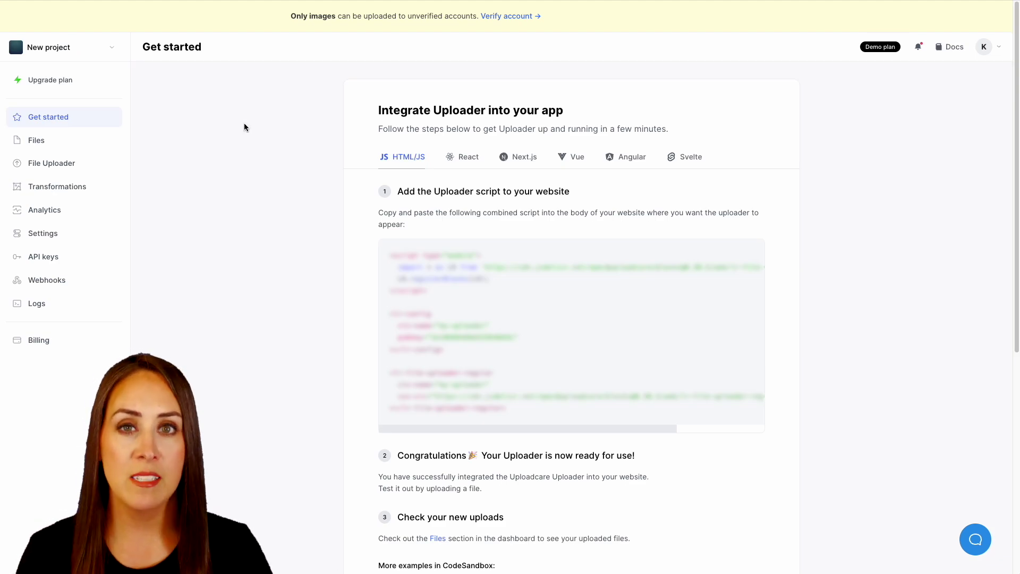
click(33, 259)
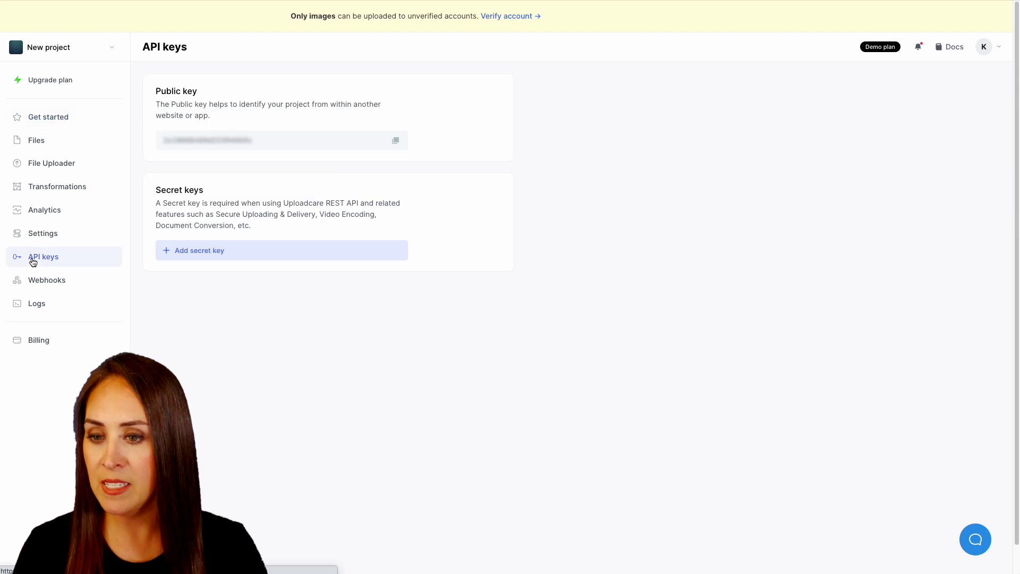
click(396, 141)
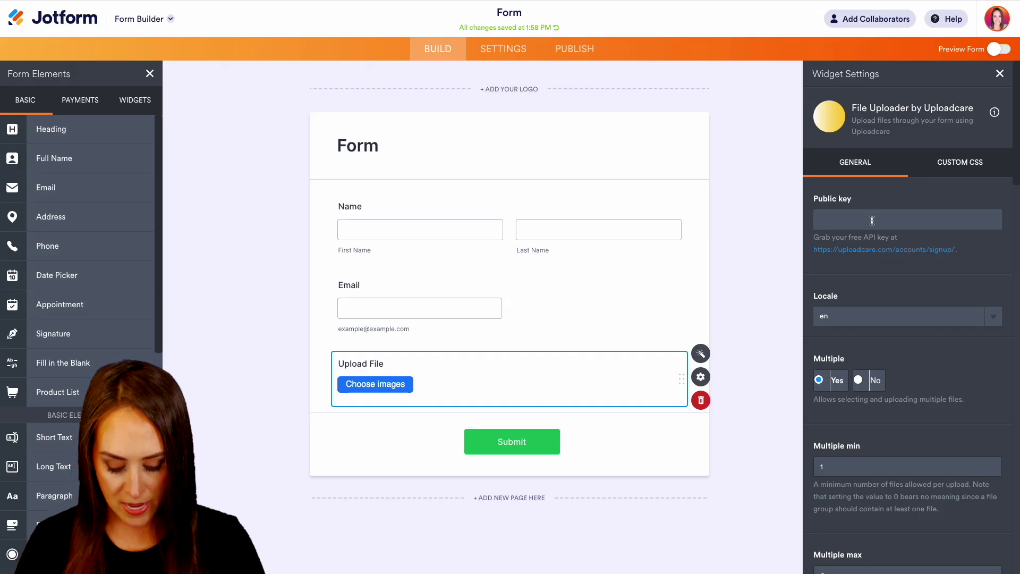
Step: Paste the Uploadcare public key into the upload field's widget settings
key(ctrl+v)
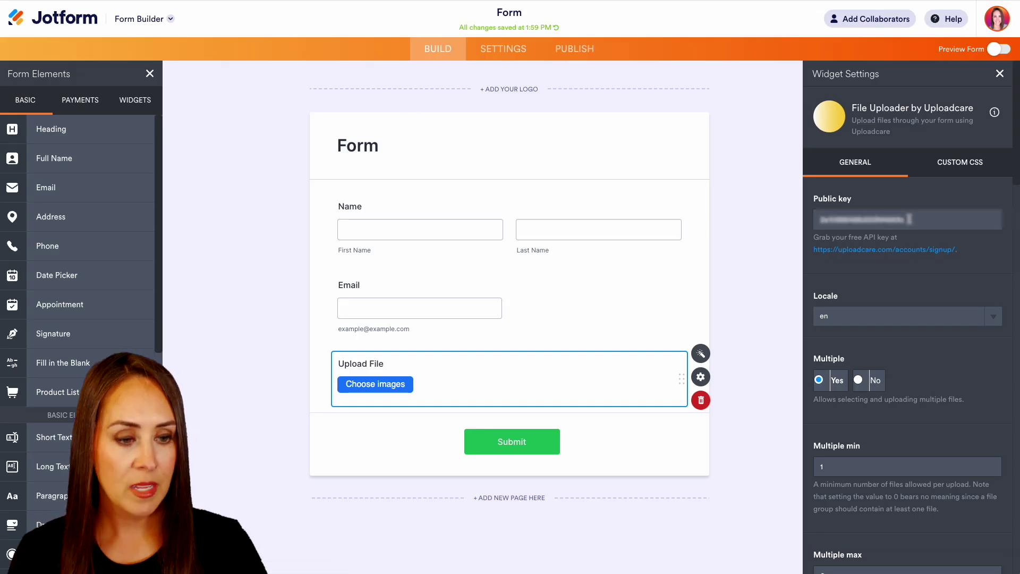
scroll(909, 219, down, 3)
scroll(909, 219, down, 3)
scroll(909, 220, down, 1)
scroll(910, 220, down, 1)
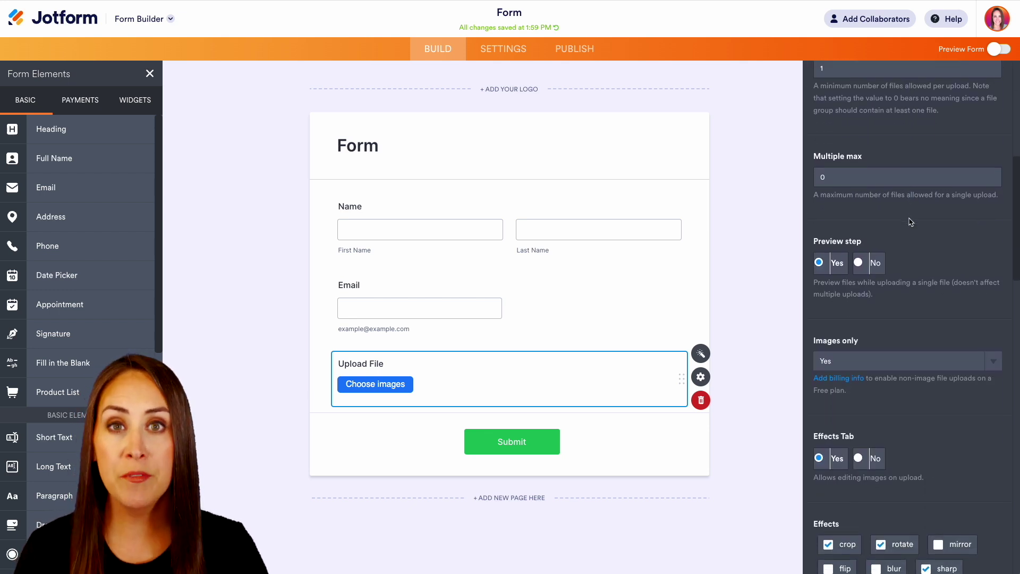
scroll(910, 221, down, 1)
scroll(910, 221, down, 1)
scroll(910, 221, down, 1)
scroll(911, 221, down, 1)
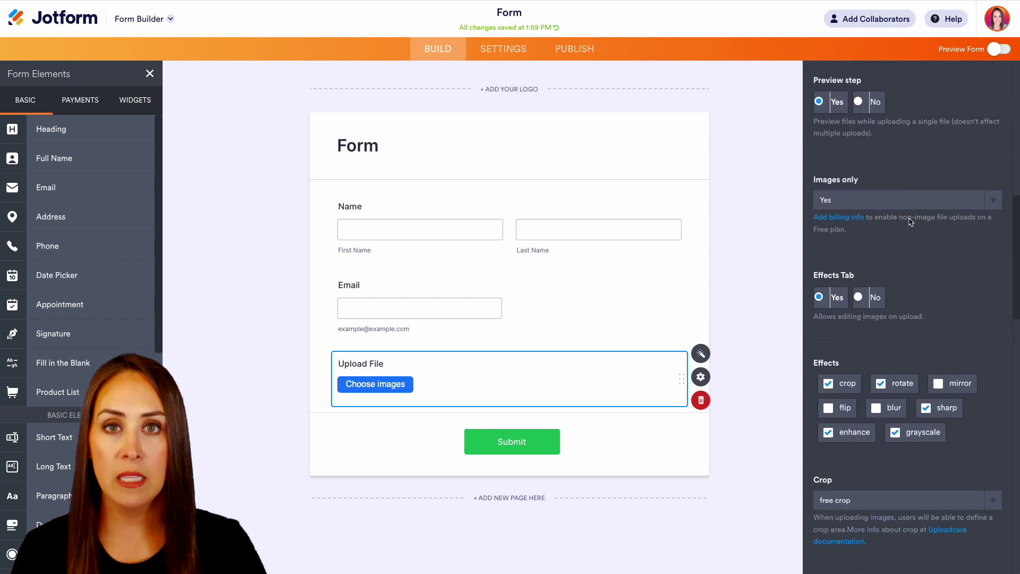
scroll(909, 218, down, 2)
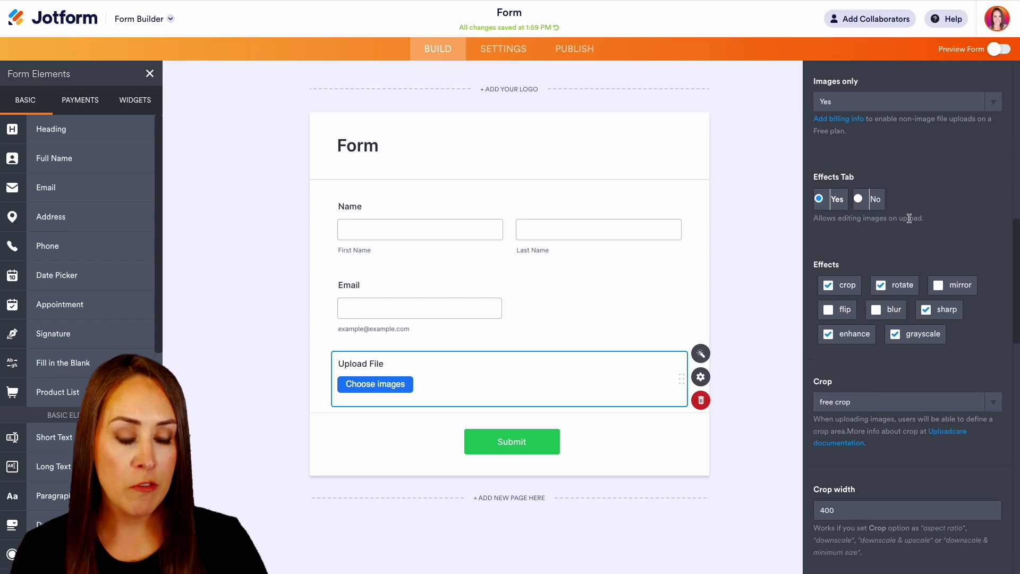
scroll(909, 217, down, 1)
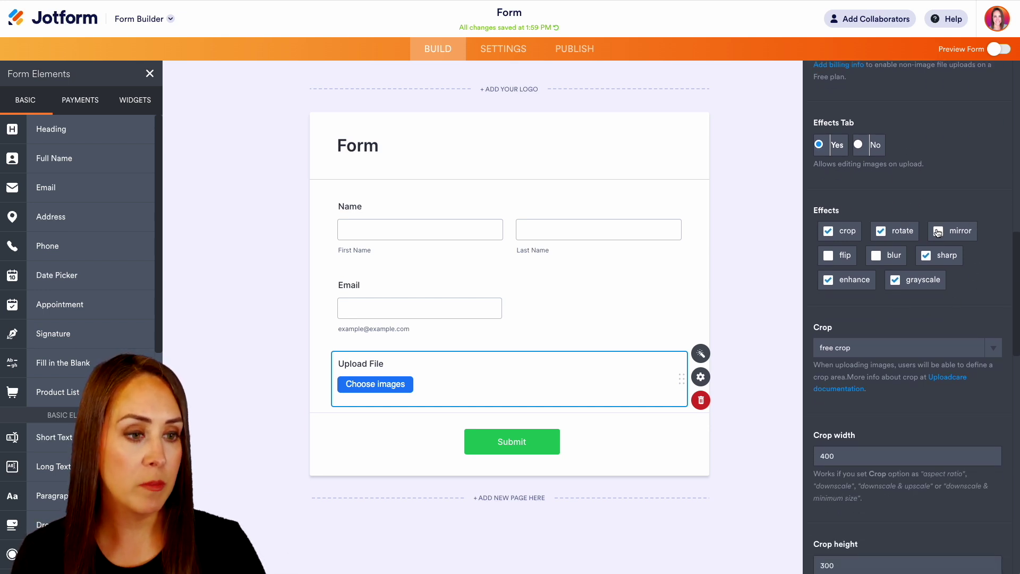
Step: Enable the blur and flip image effects and review the remaining settings
click(880, 257)
click(826, 257)
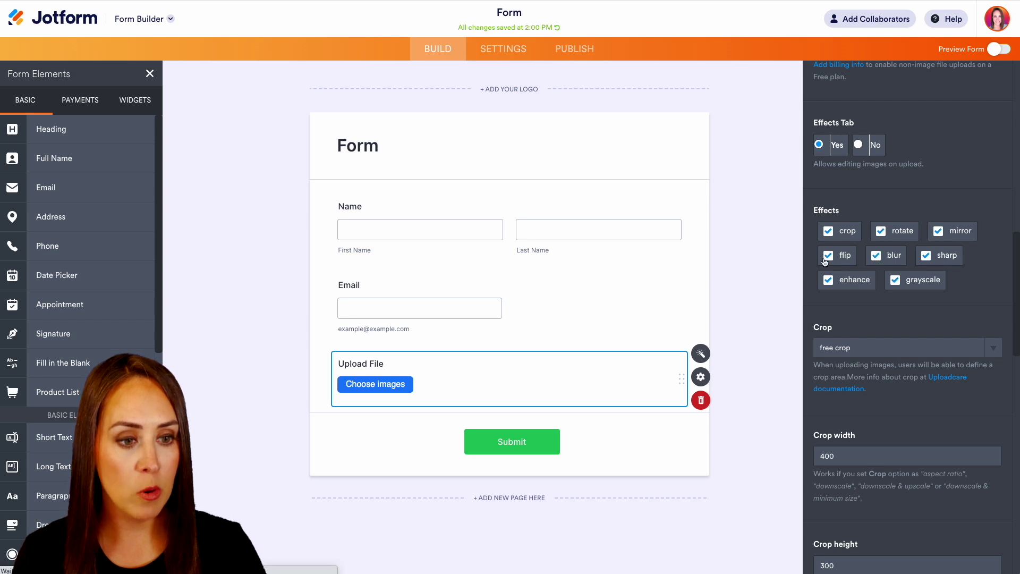
scroll(976, 312, down, 2)
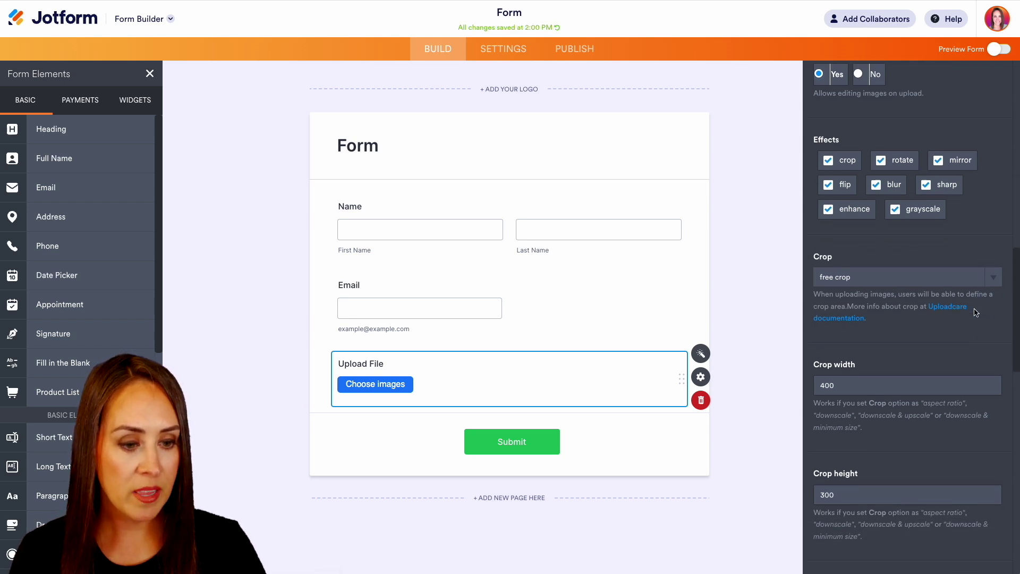
scroll(976, 312, down, 2)
scroll(975, 311, down, 3)
scroll(975, 309, down, 2)
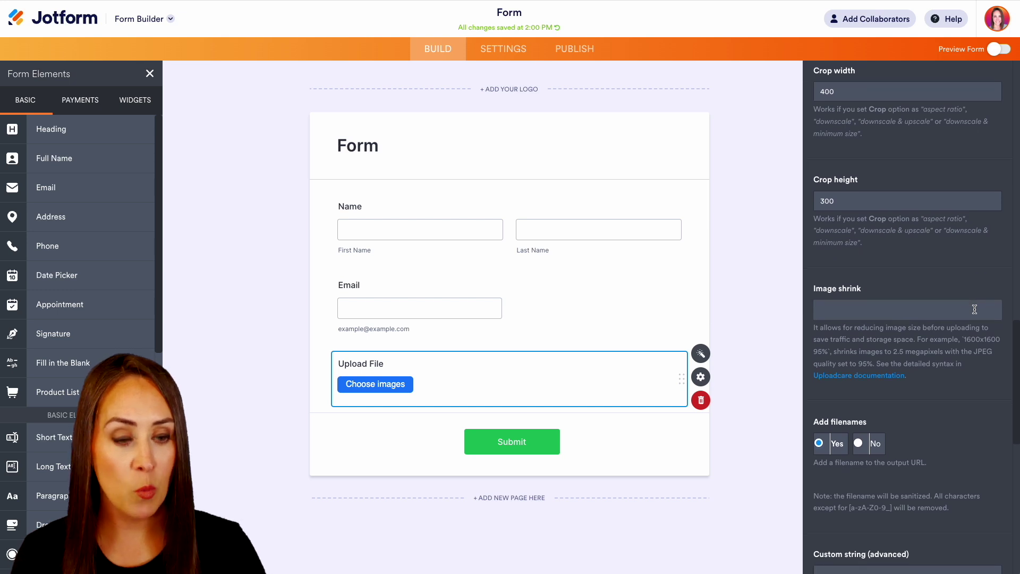
scroll(975, 312, down, 1)
scroll(975, 312, down, 1)
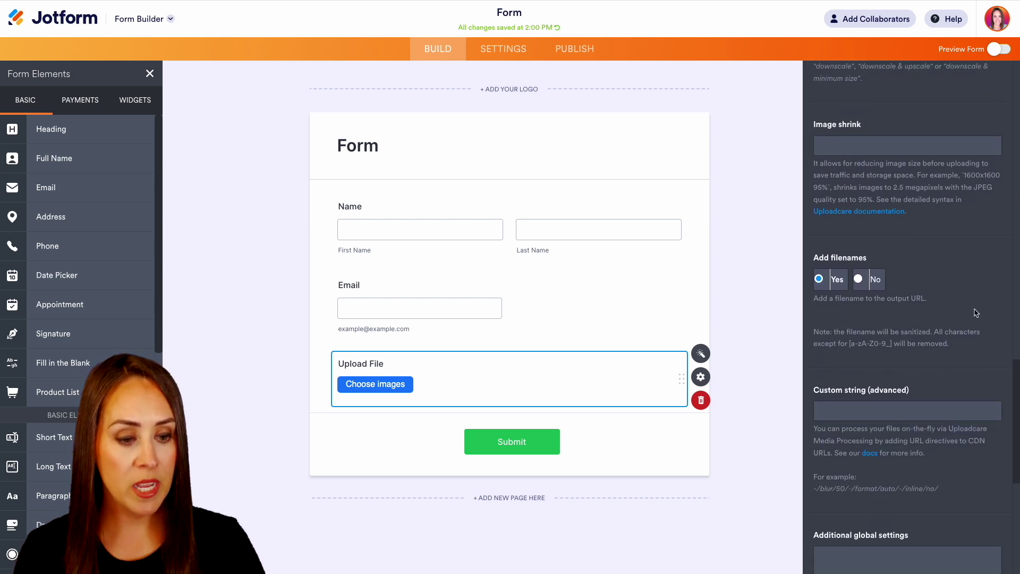
scroll(976, 312, down, 2)
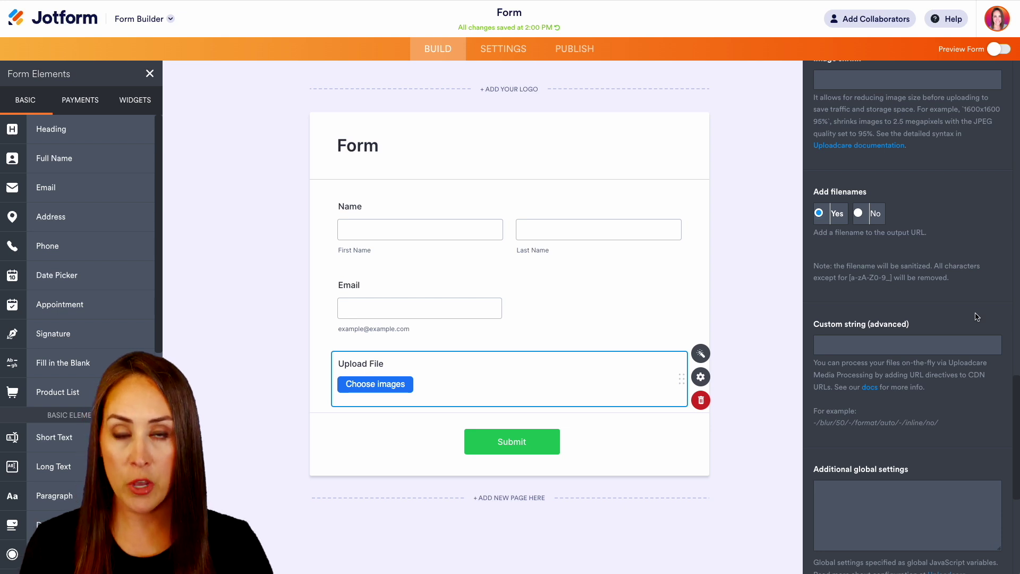
Step: Preview the form, auto-fill sample name and email, and open the Uploadcare image widget
click(996, 50)
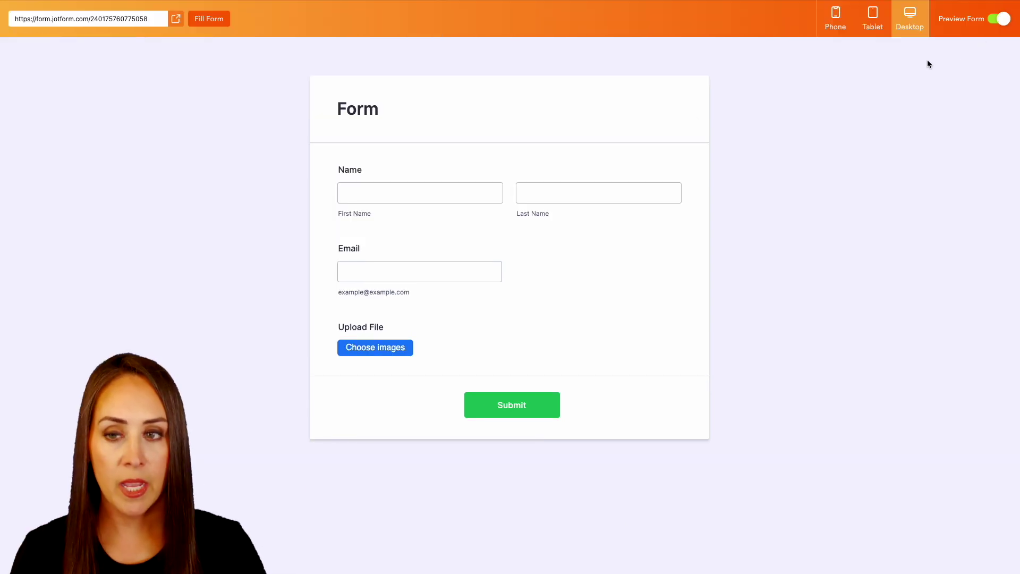
click(204, 25)
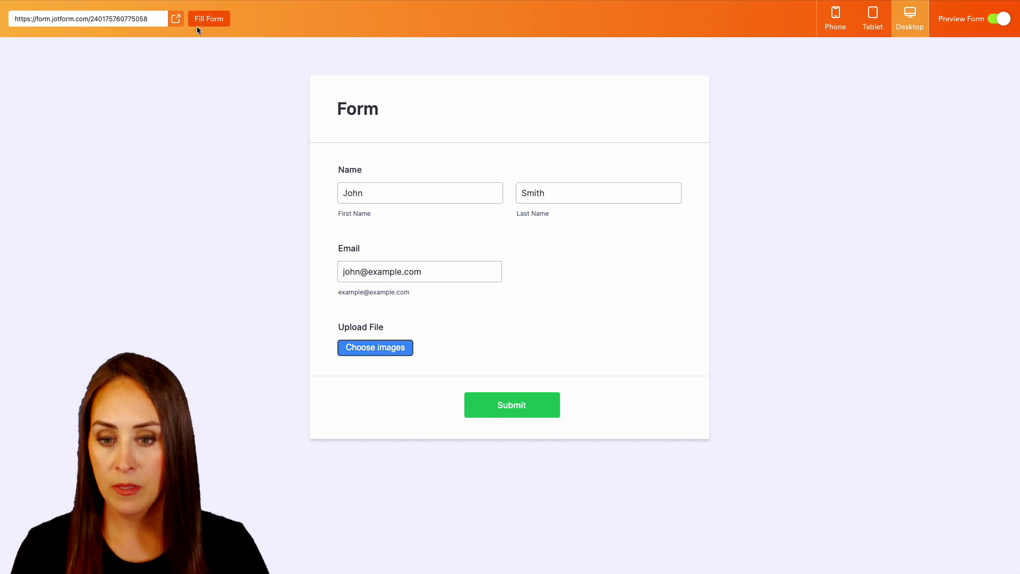
click(381, 351)
scroll(612, 389, down, 4)
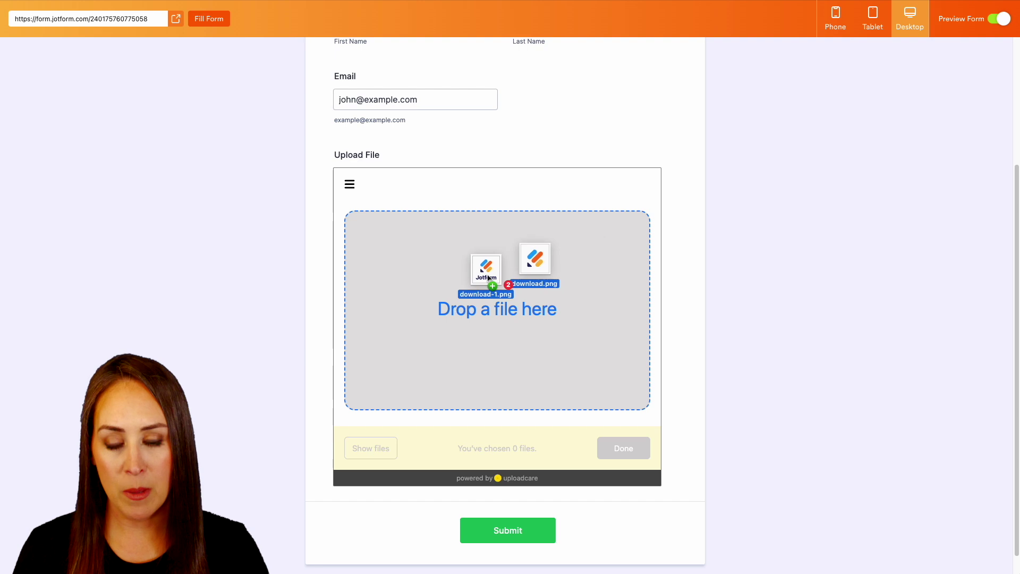
Step: Upload two logo images, rotate the first twice, flip and mirror it, then submit
drag(988, 175, 446, 253)
click(400, 210)
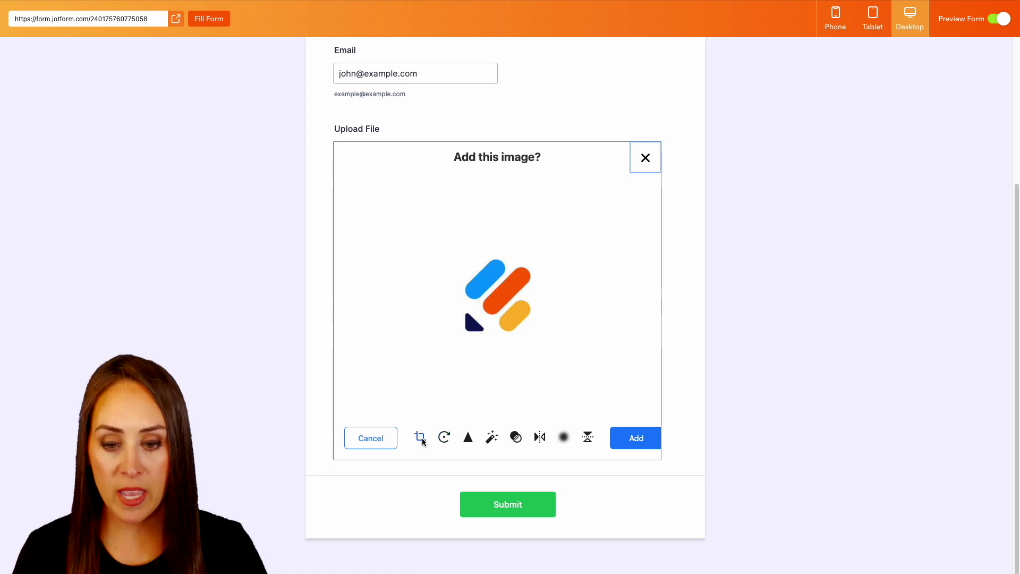
click(444, 438)
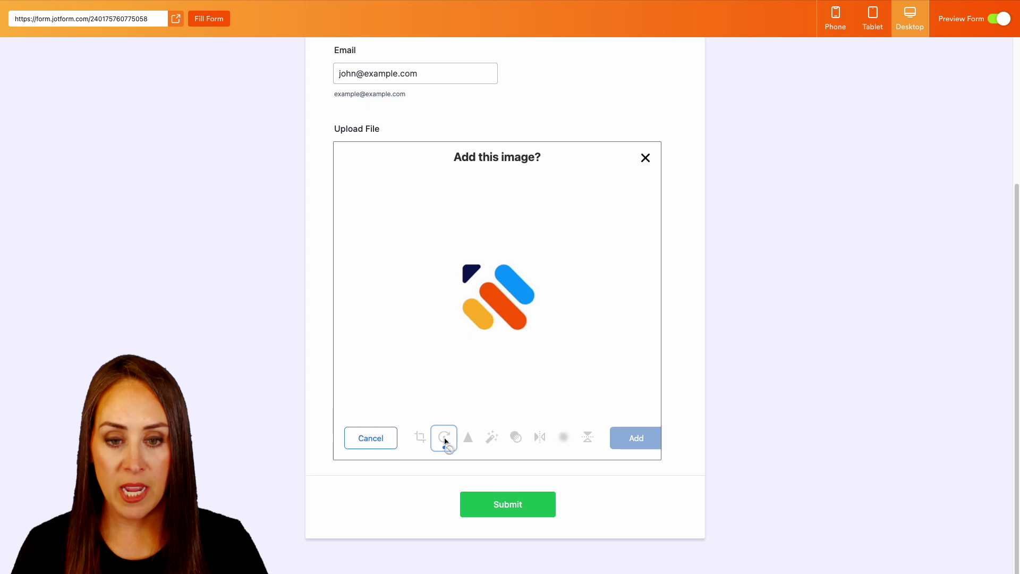
click(444, 439)
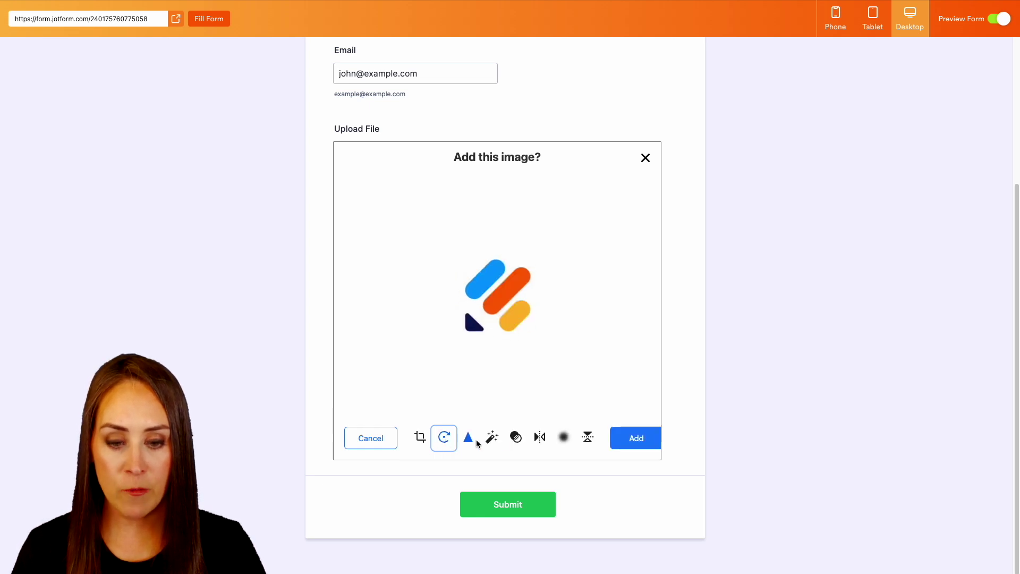
click(540, 438)
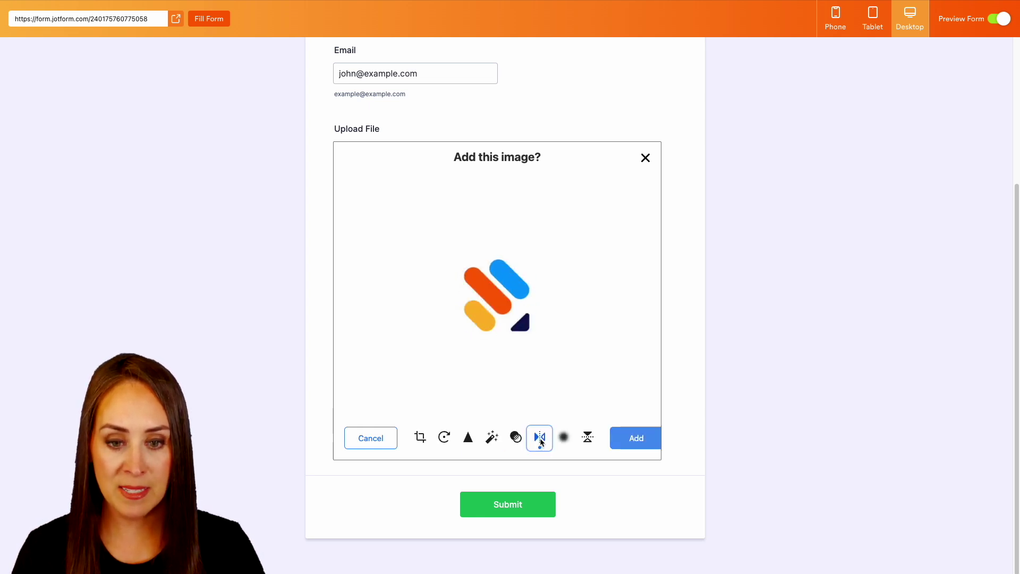
click(586, 438)
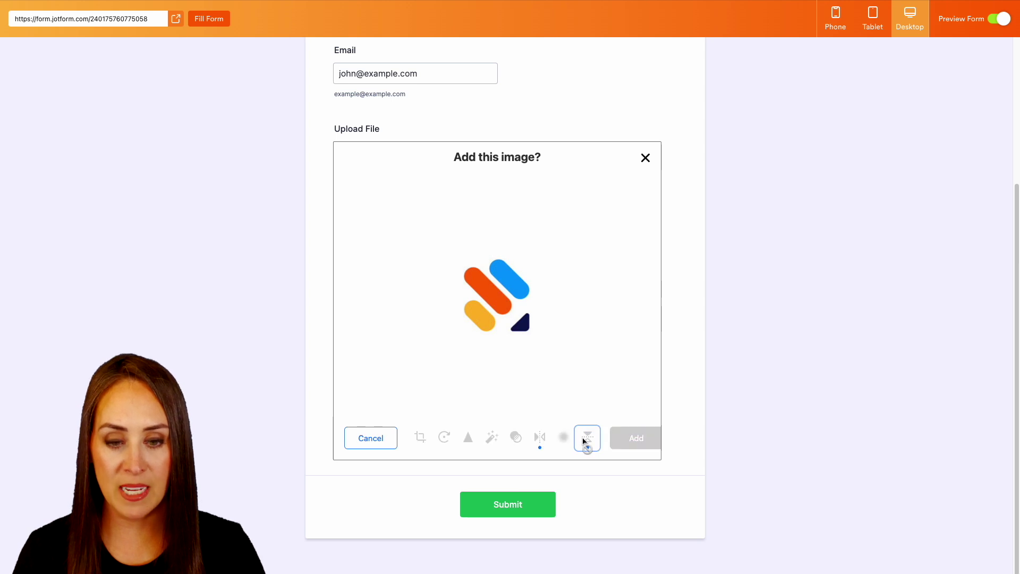
click(538, 441)
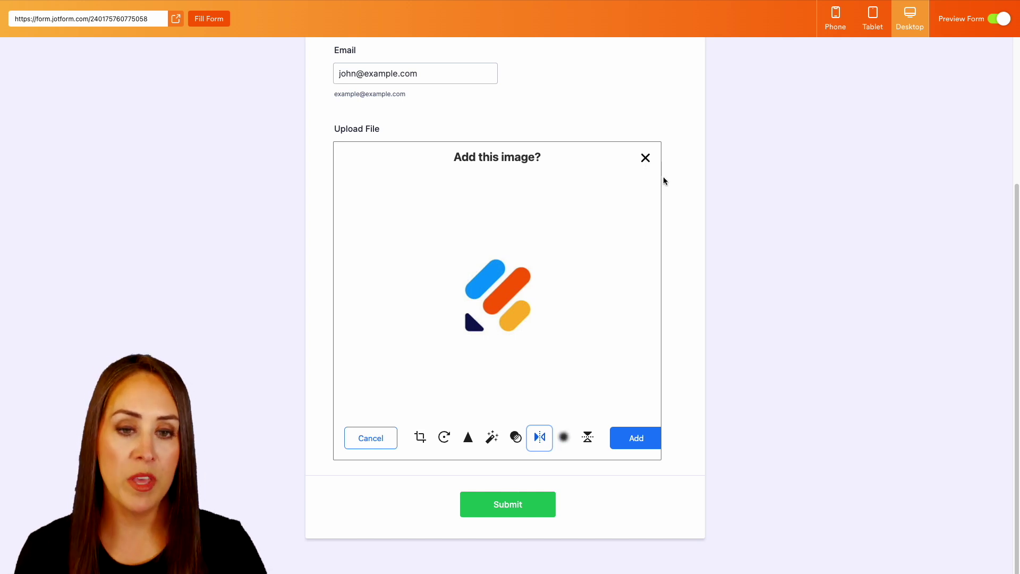
click(638, 444)
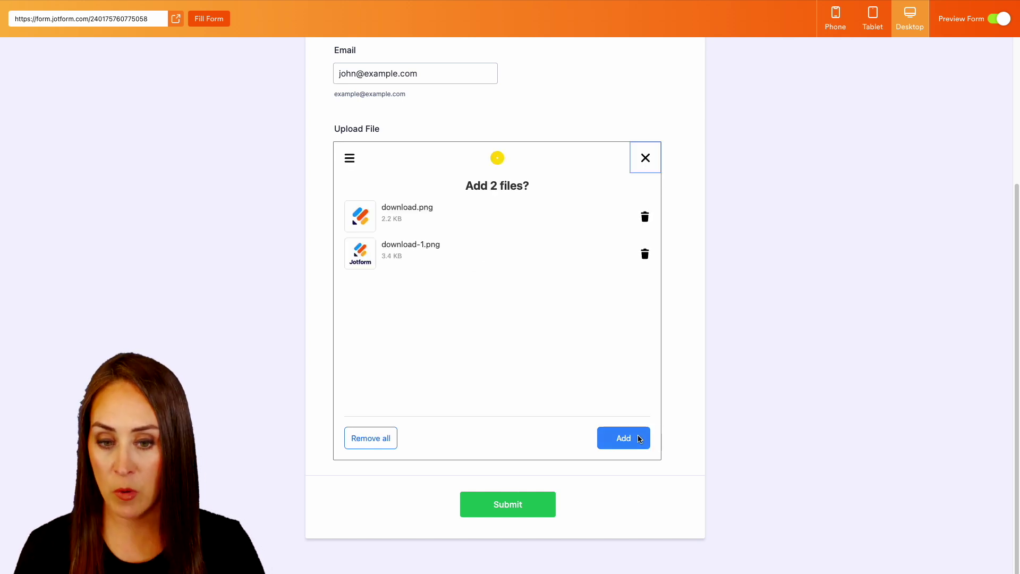
click(498, 513)
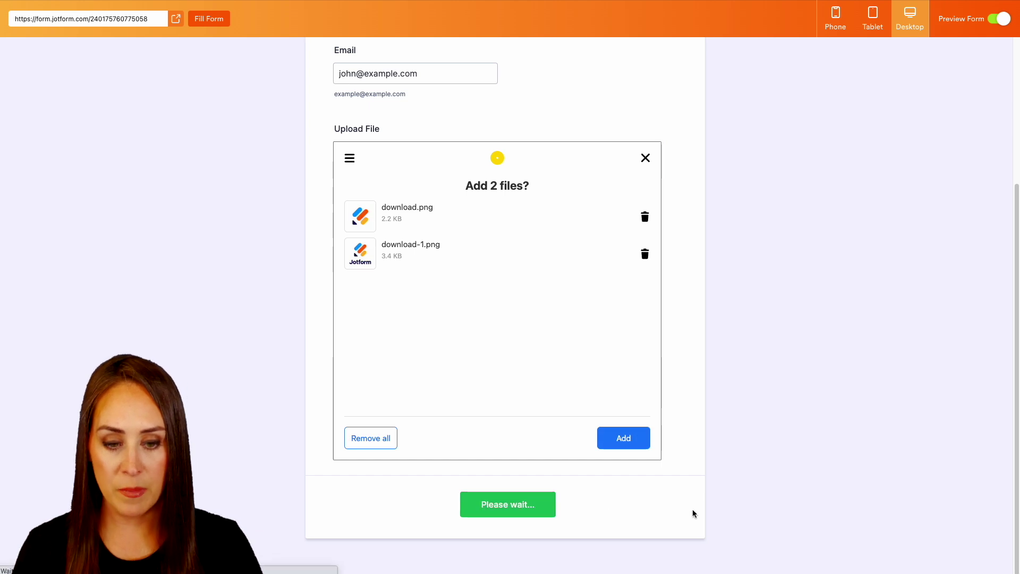
Step: Exit preview and open the Tables view to see the new submission with its image
click(998, 20)
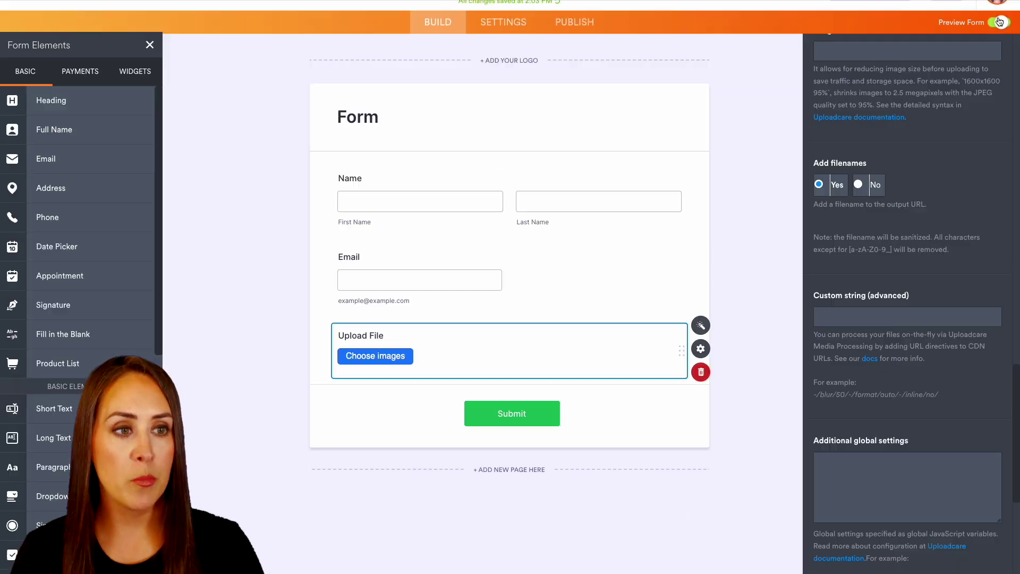
click(159, 21)
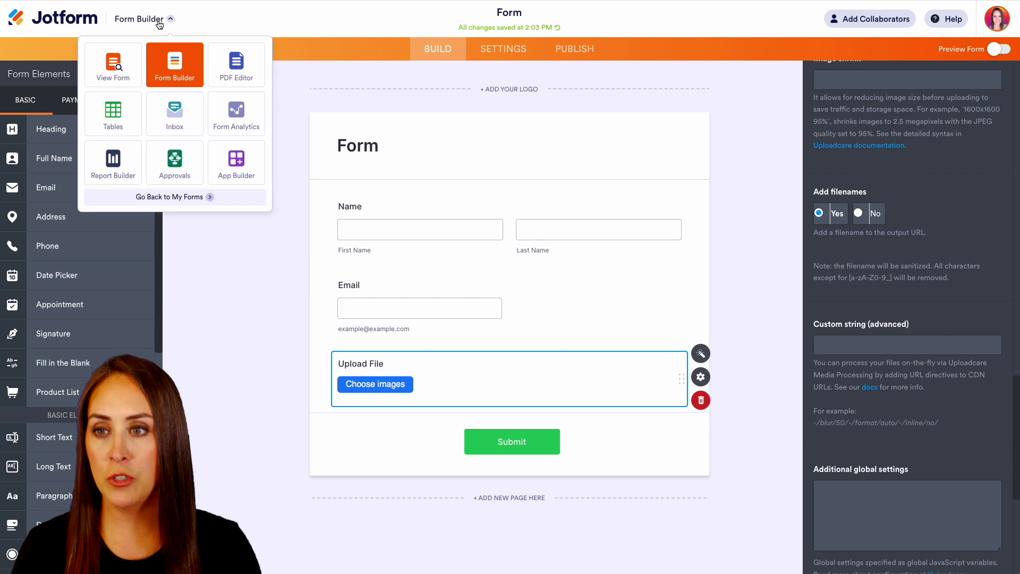
click(109, 114)
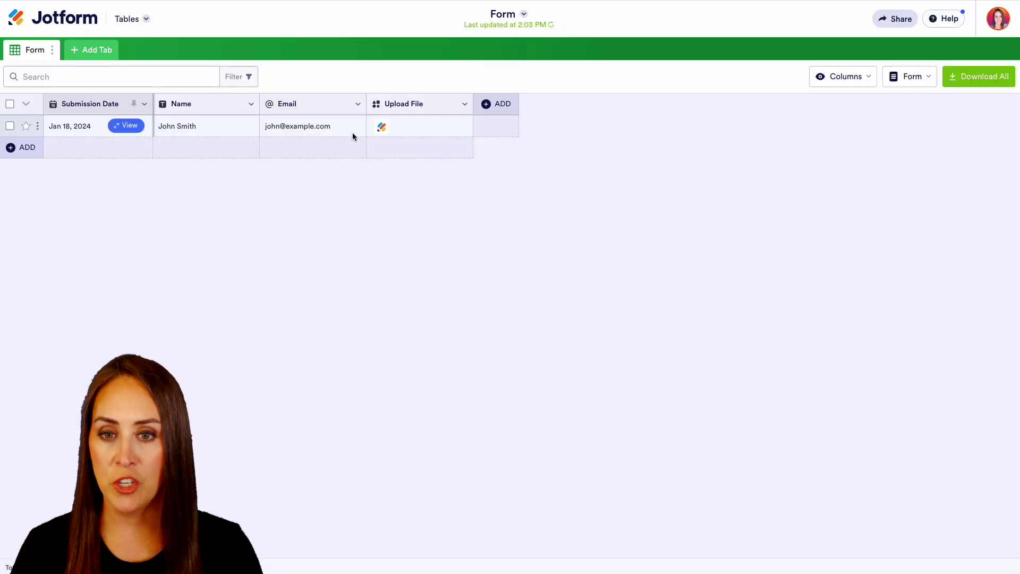